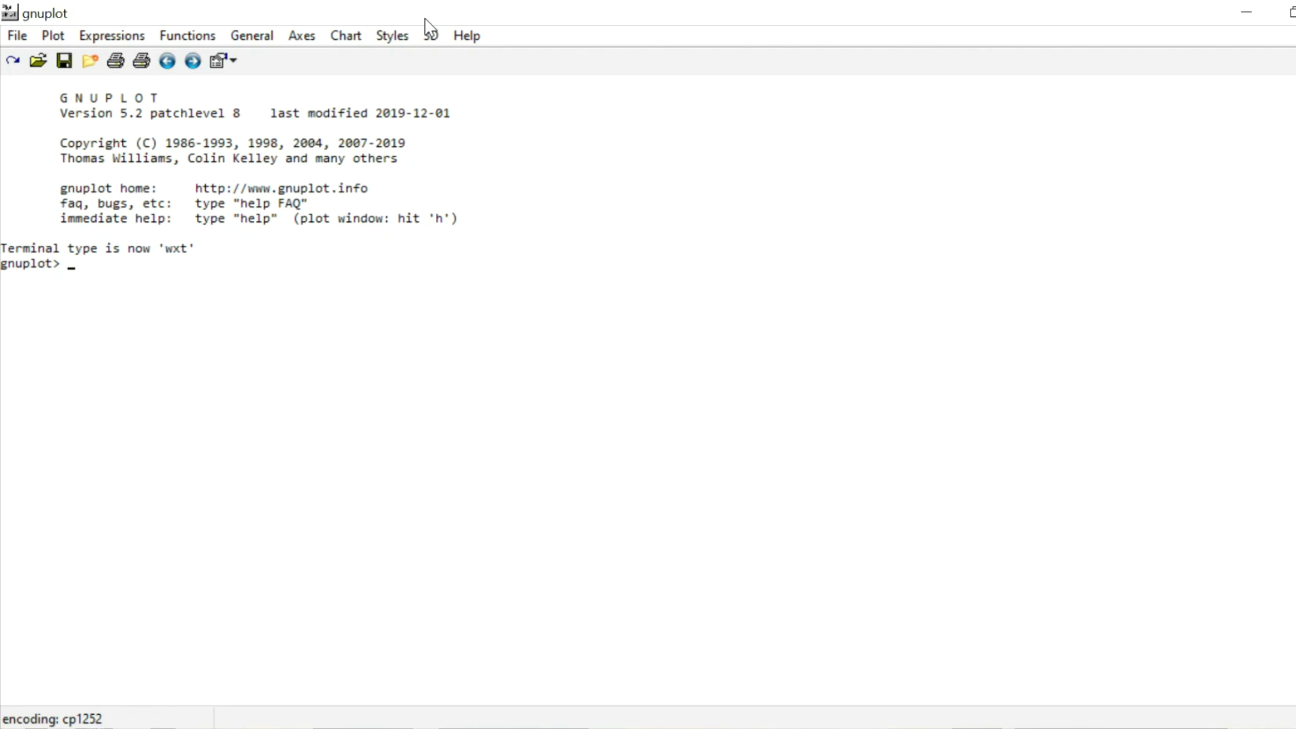
Set the x range to [0:1], define f(x) = x, and turn on pm3d map mode.
type("set xrange [0:1]")
key("Return")
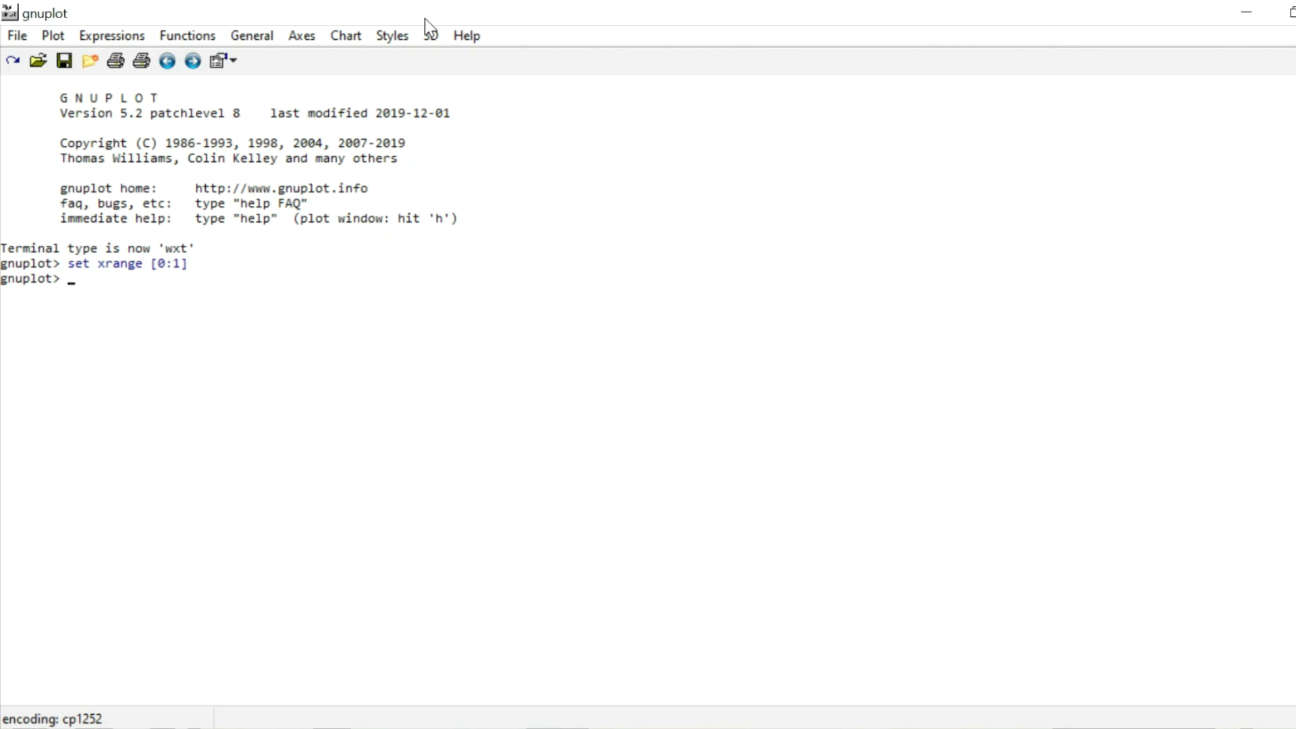
type("f(x) = x")
key("Return")
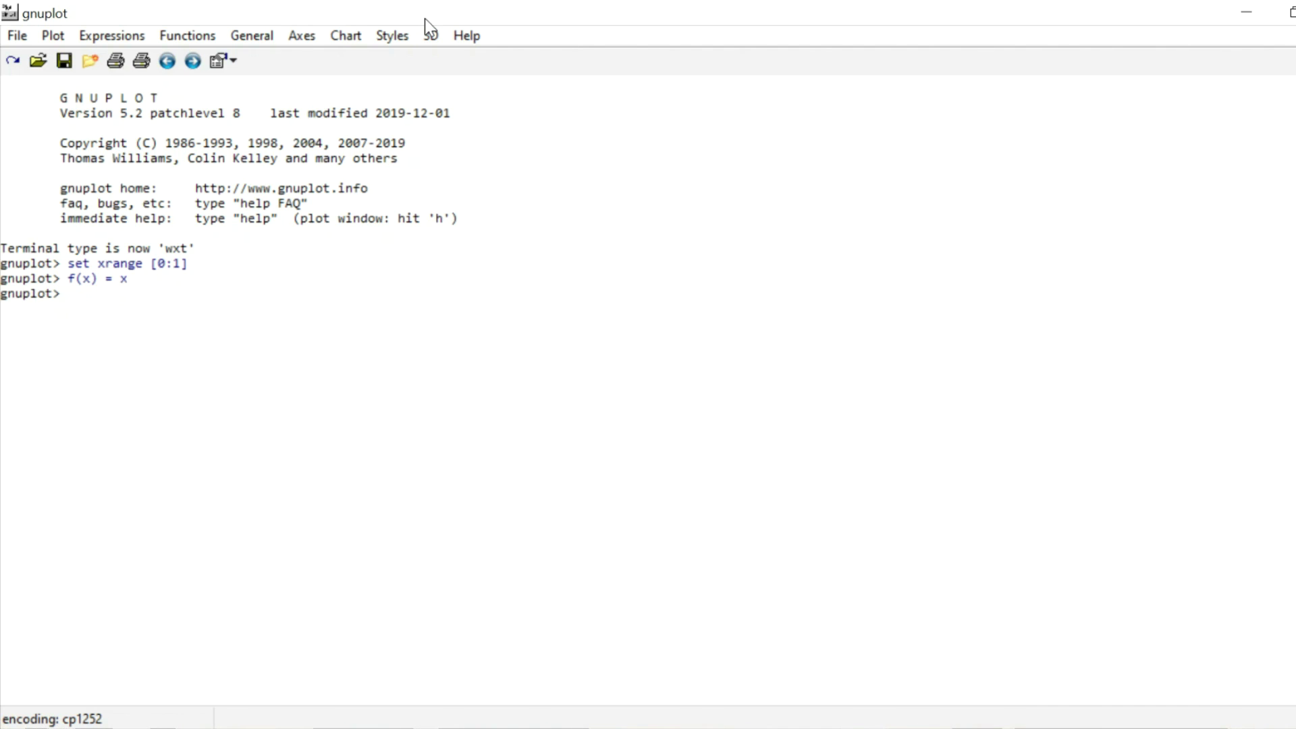
type("set pm3d map")
key("Return")
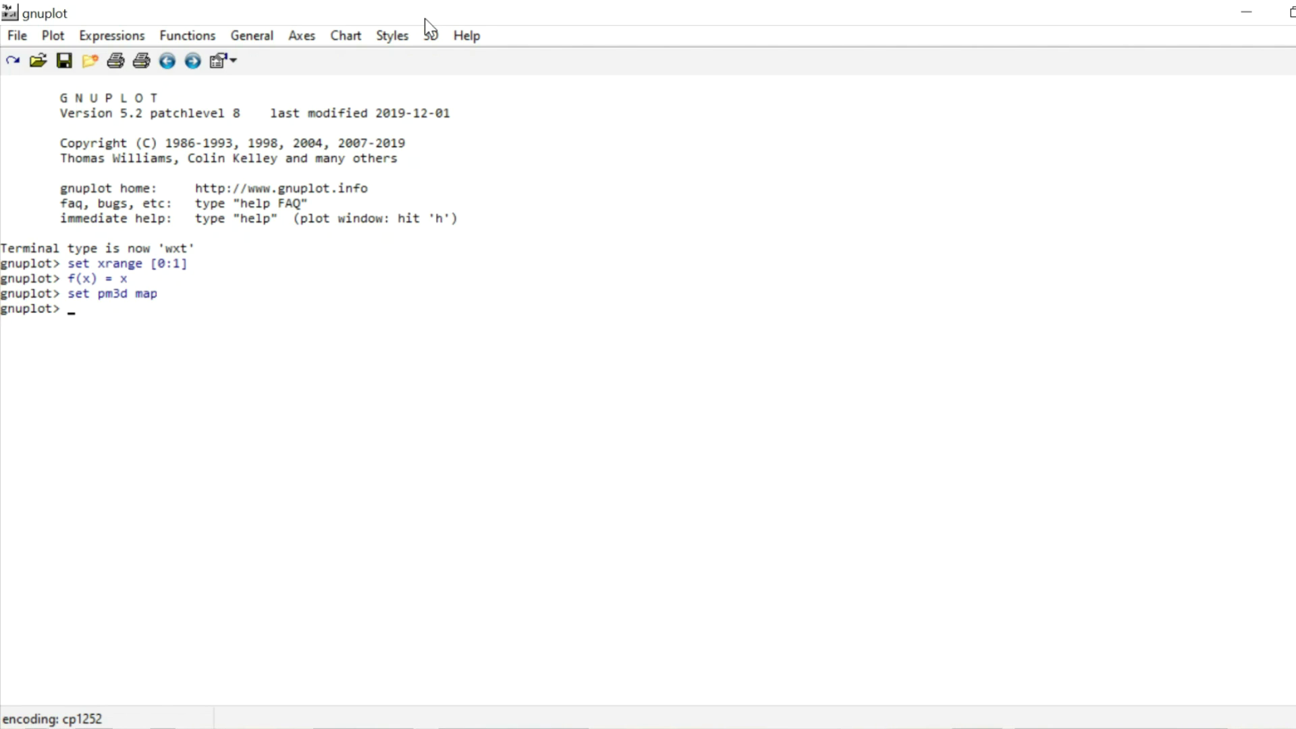
Draw f(x) as a pm3d colour map with splot f(x).
type("splot f(x)")
key("Return")
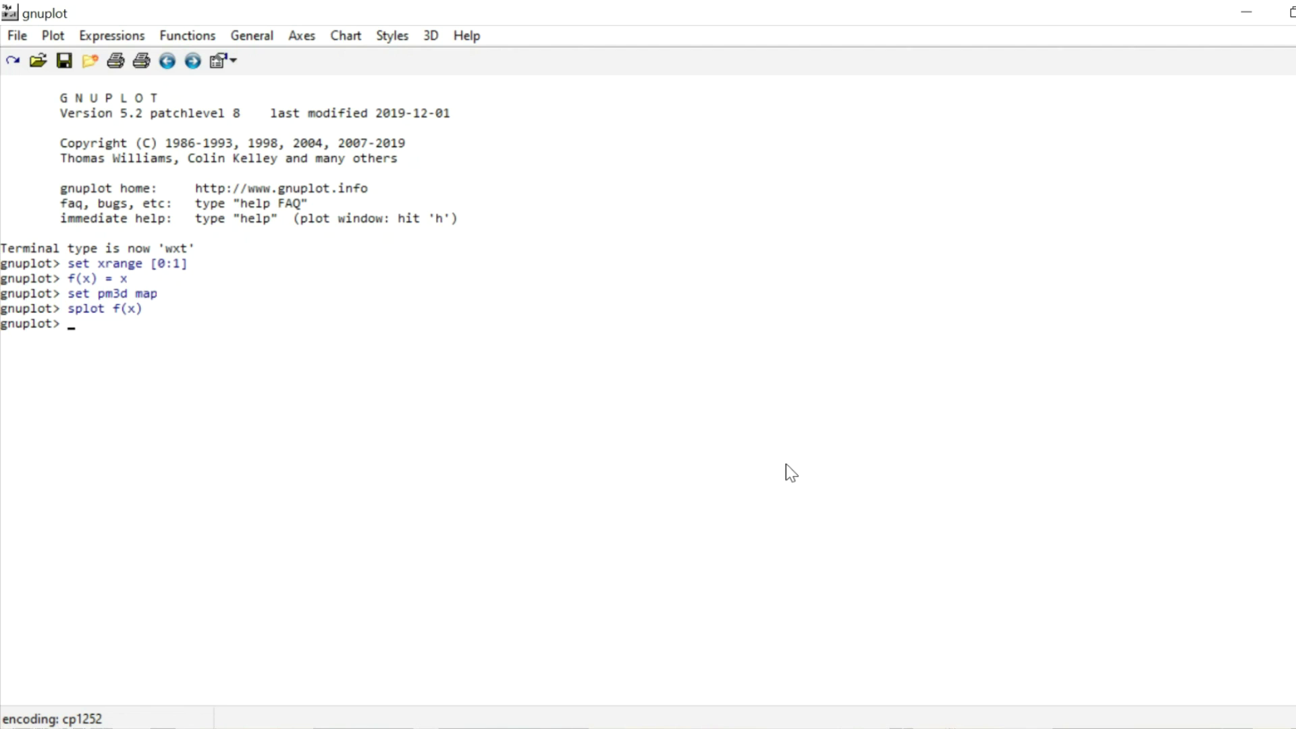
Apply palette rgb 7,5,15, redraw f(x), and type the rgb 23, 28, 3 palette command.
type("set palette rgb 7,5,15")
key("Return")
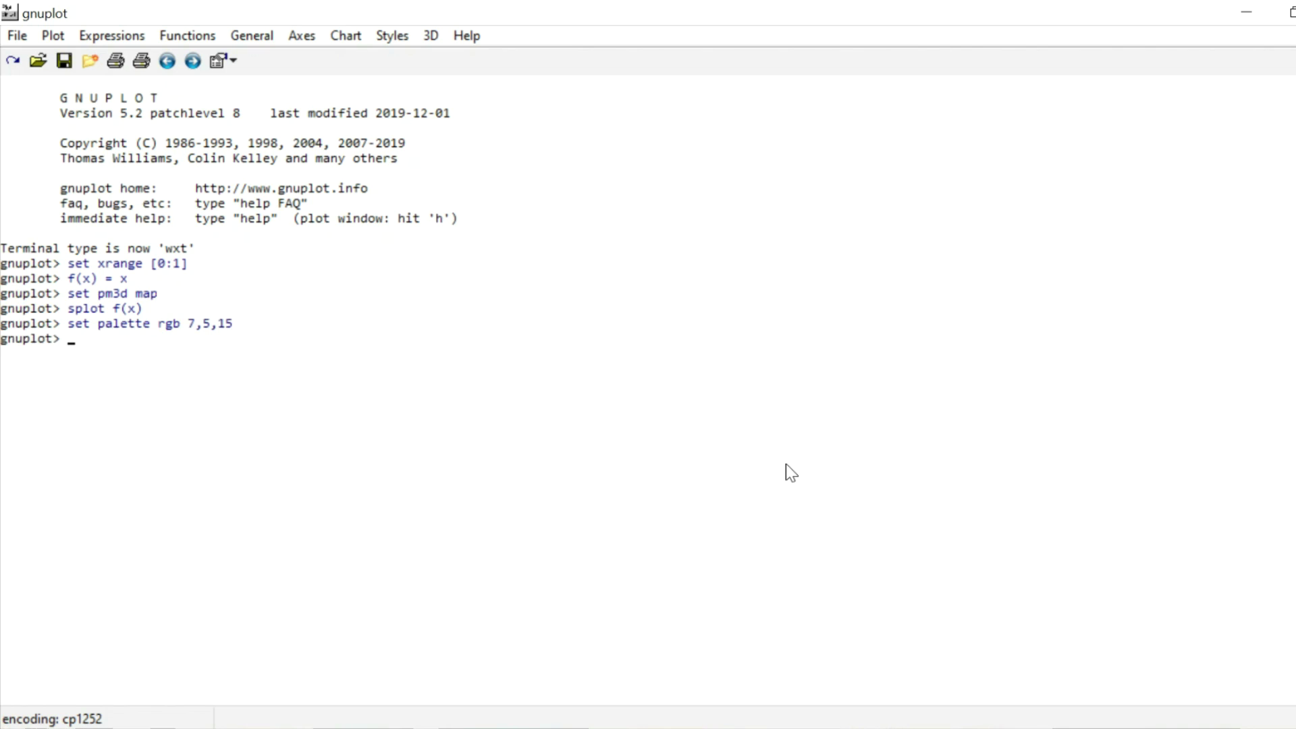
key("Up")
key("Up")
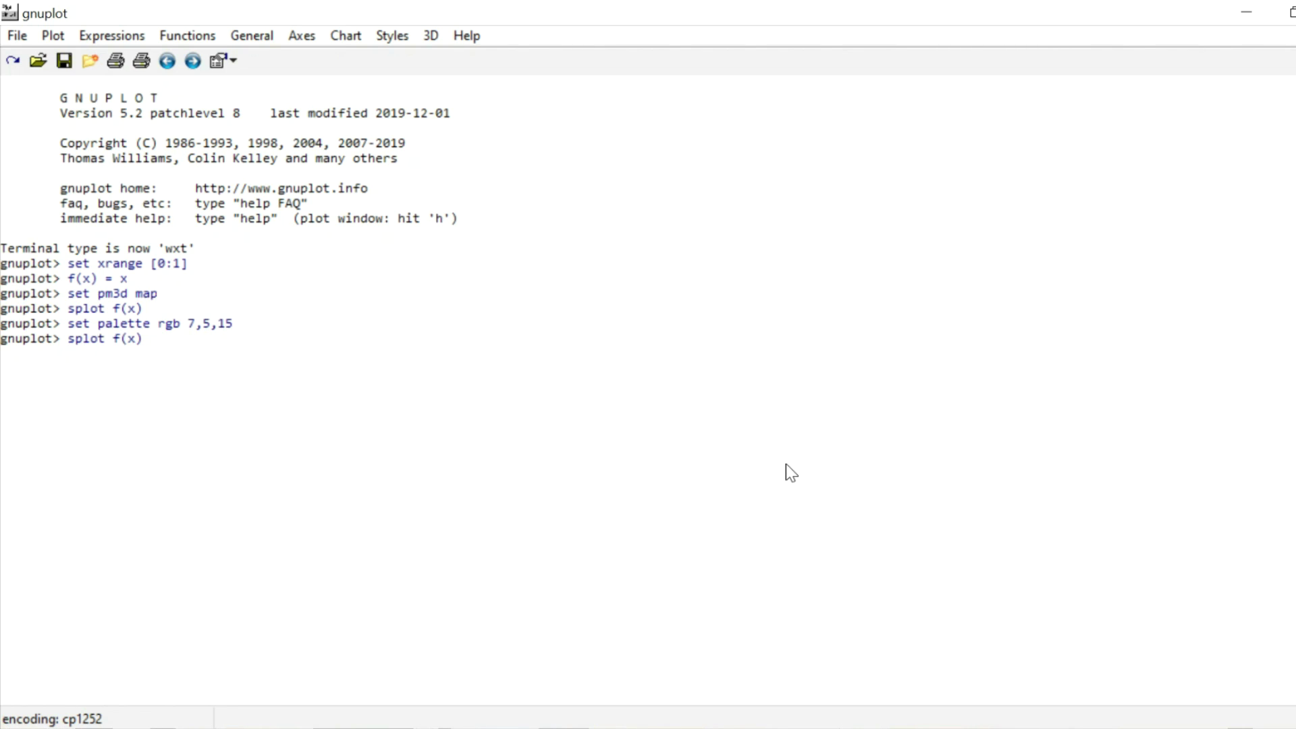
key("Return")
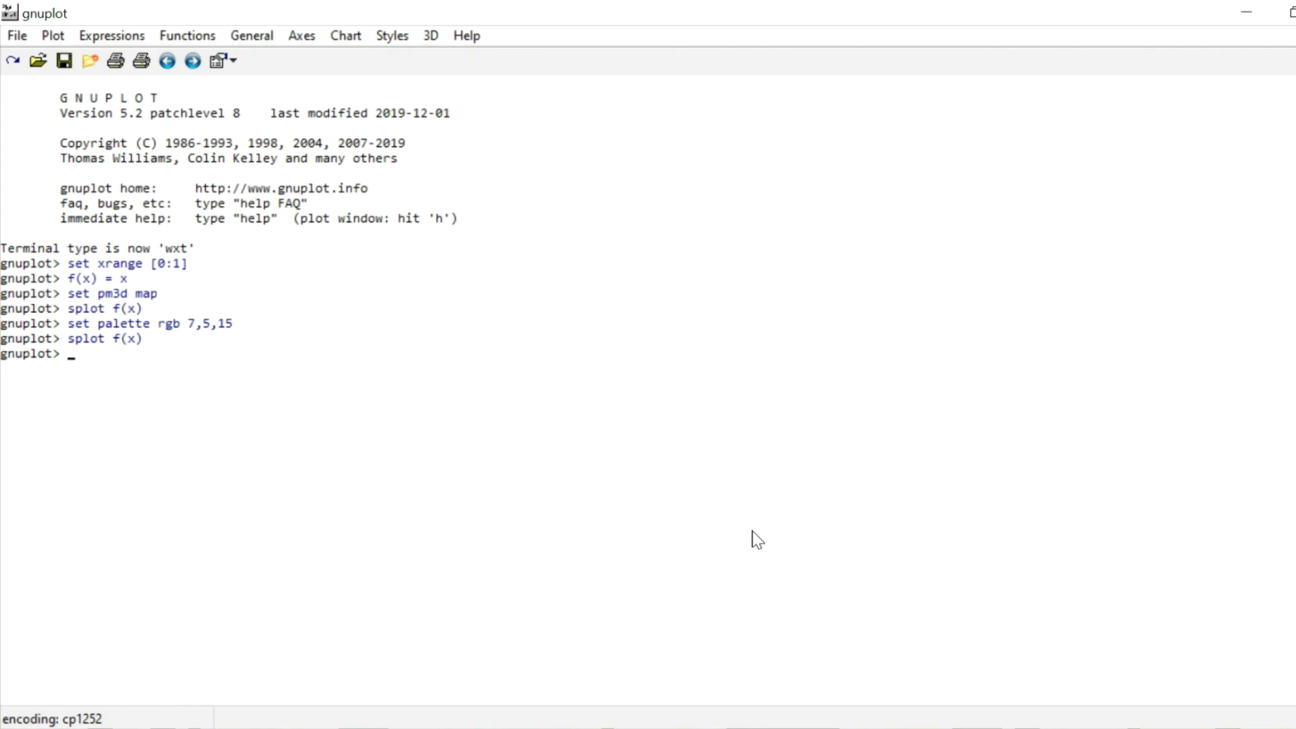
type("set palette rgb 23, 28")
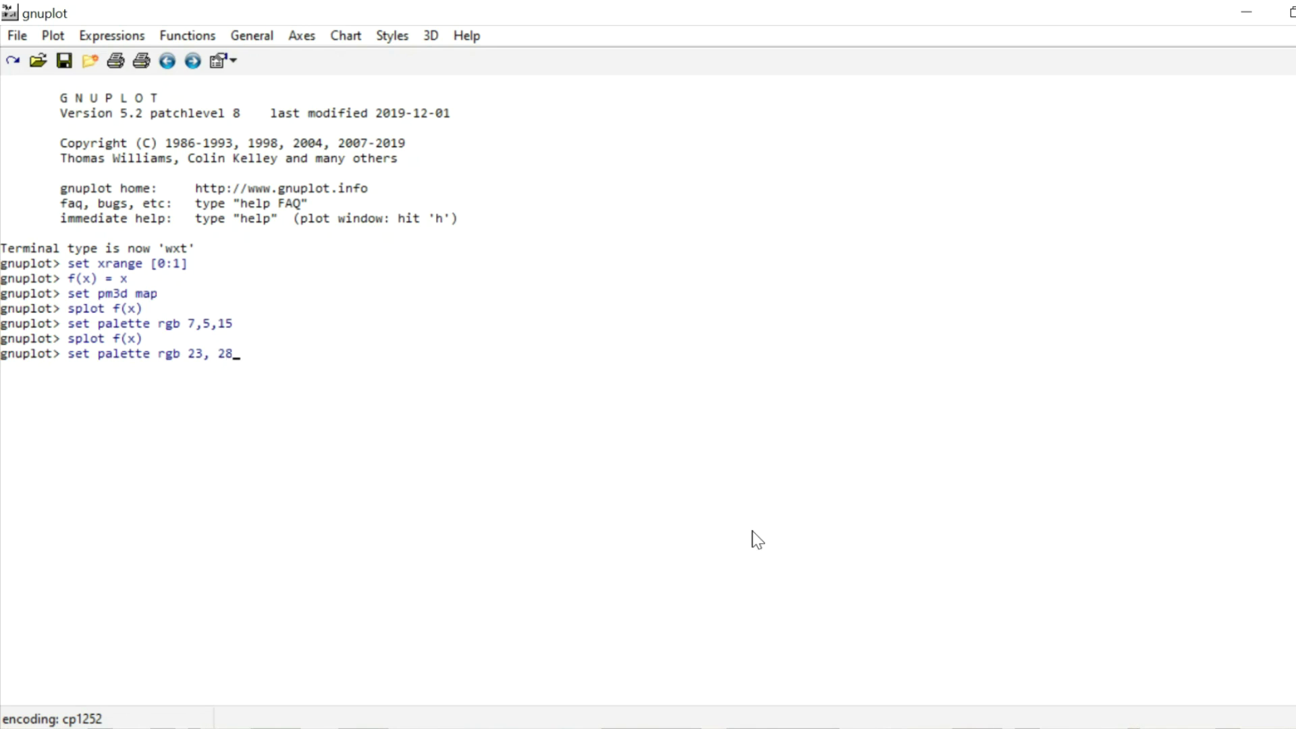
type(", 3")
Apply palette rgb 23, 28, 3, redraw f(x), and type the rgb 10,12,14 palette command.
key("Return")
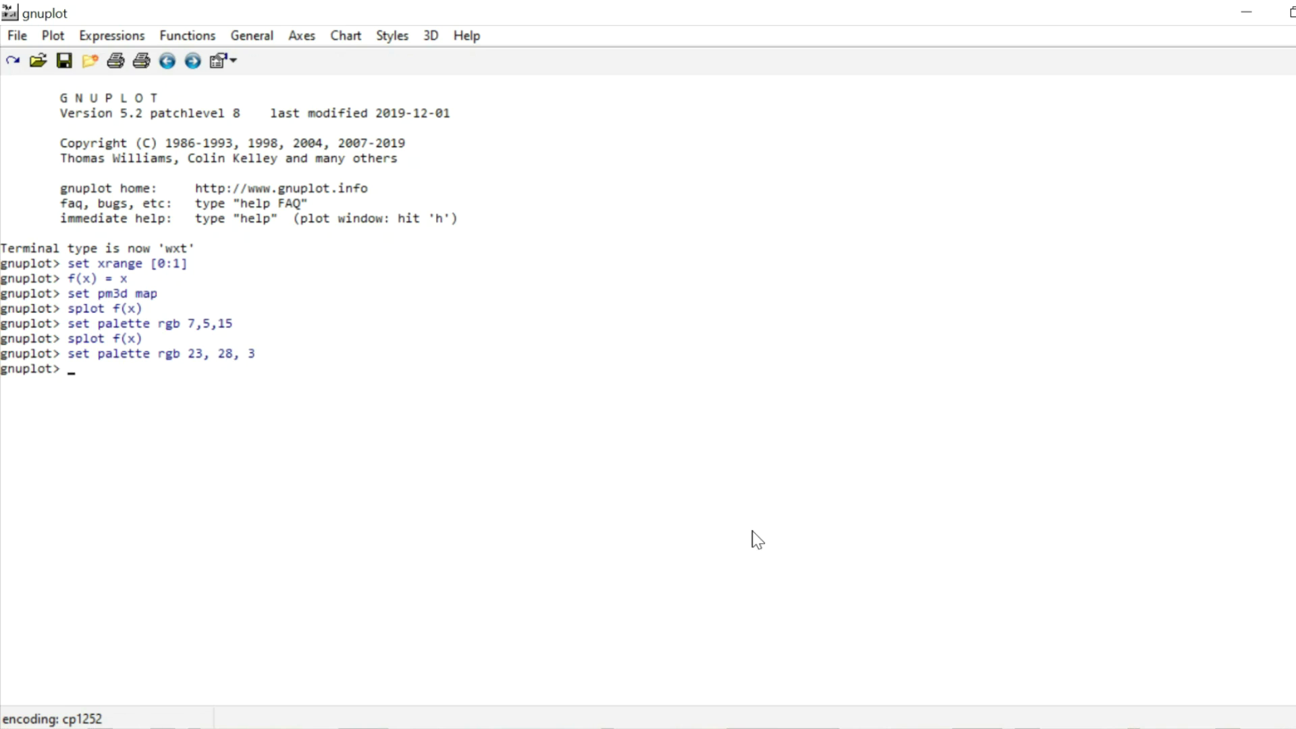
key("Up")
key("Up")
key("Return")
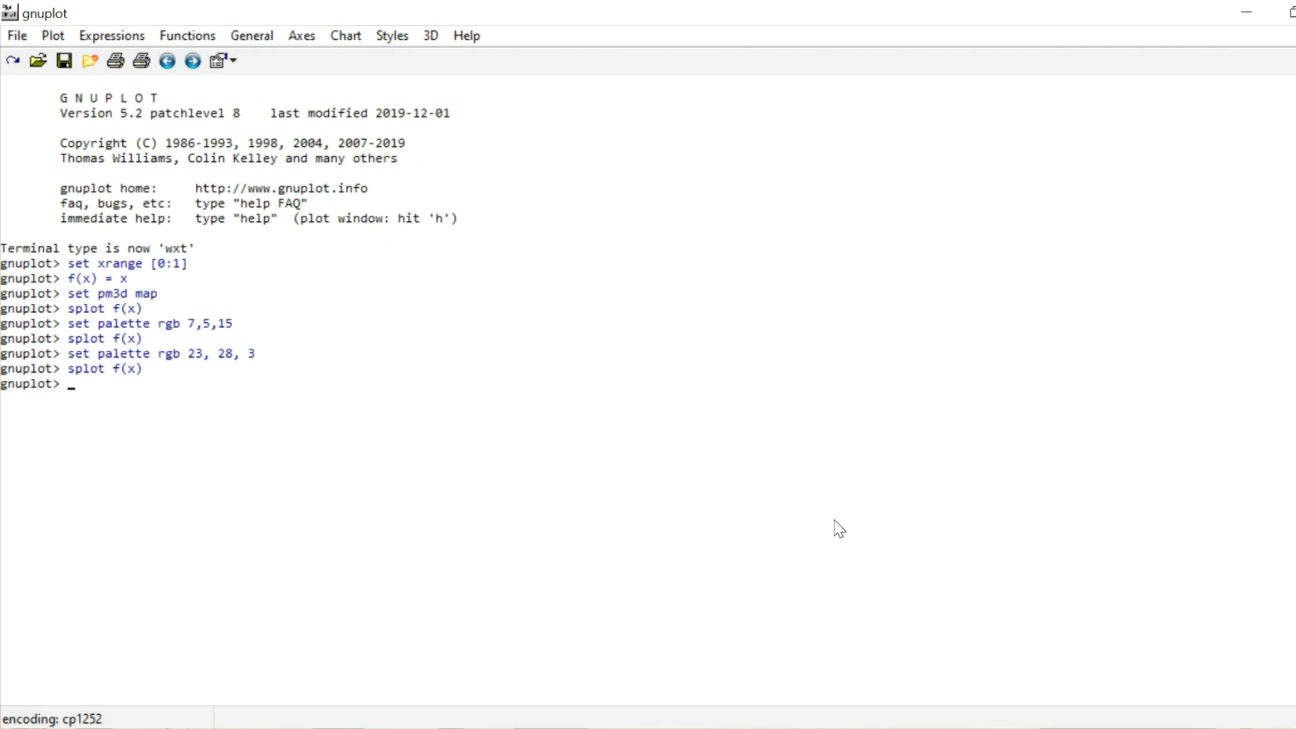
type("set palette rgb 10,12")
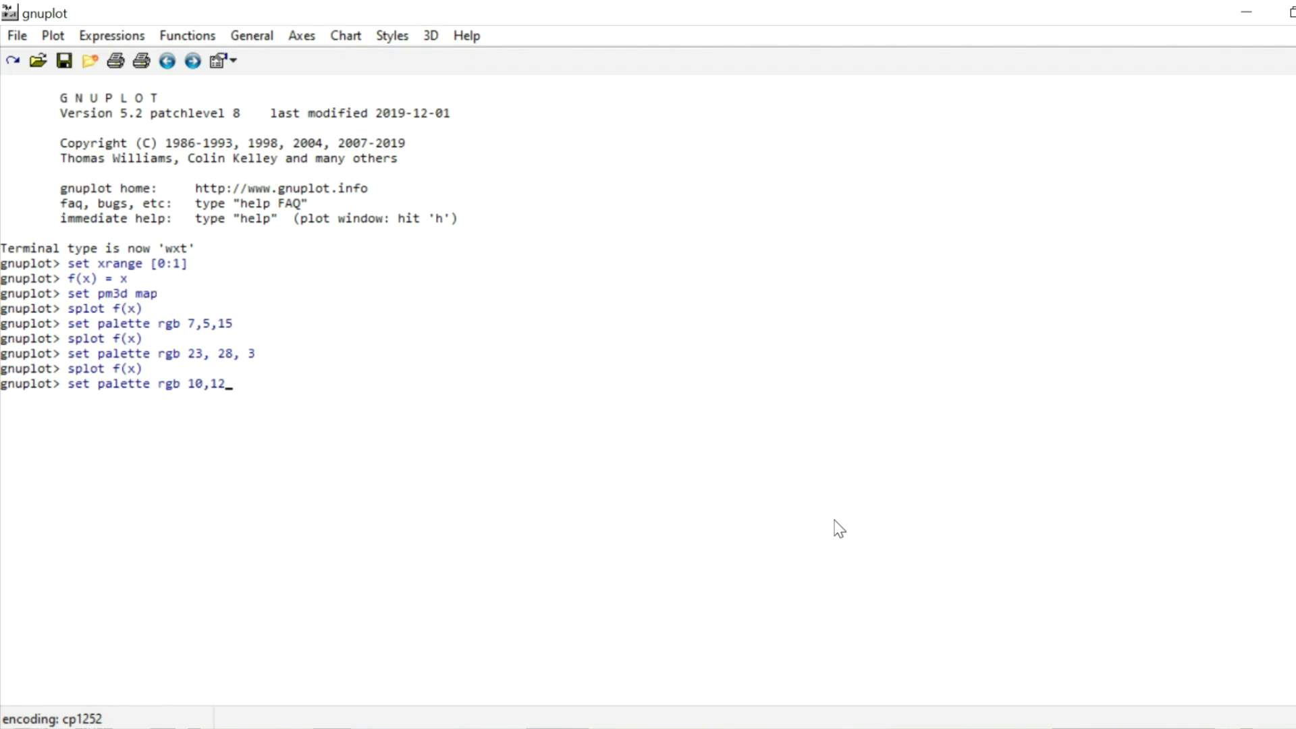
type(",14")
Apply palette rgb 10,12,14, redraw f(x) with splot, then close the plot window.
key("Return")
type("splot f(x)")
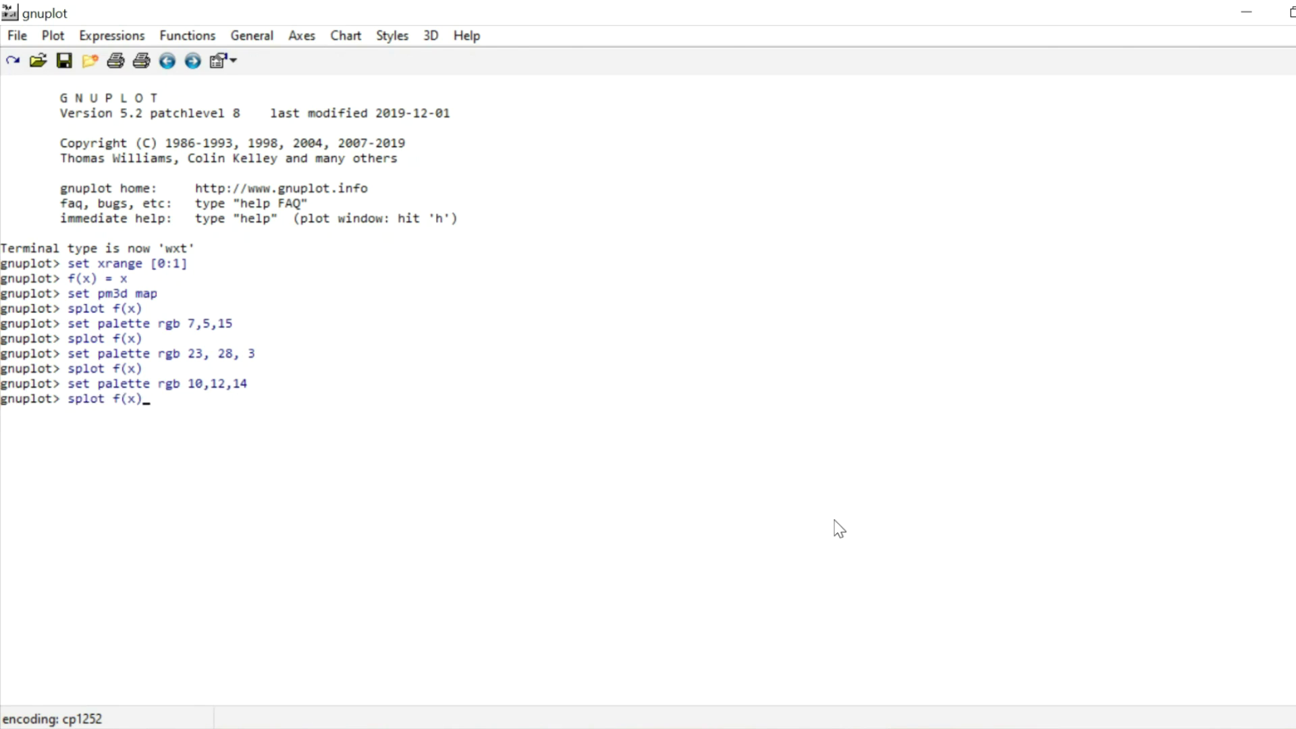
key("Return")
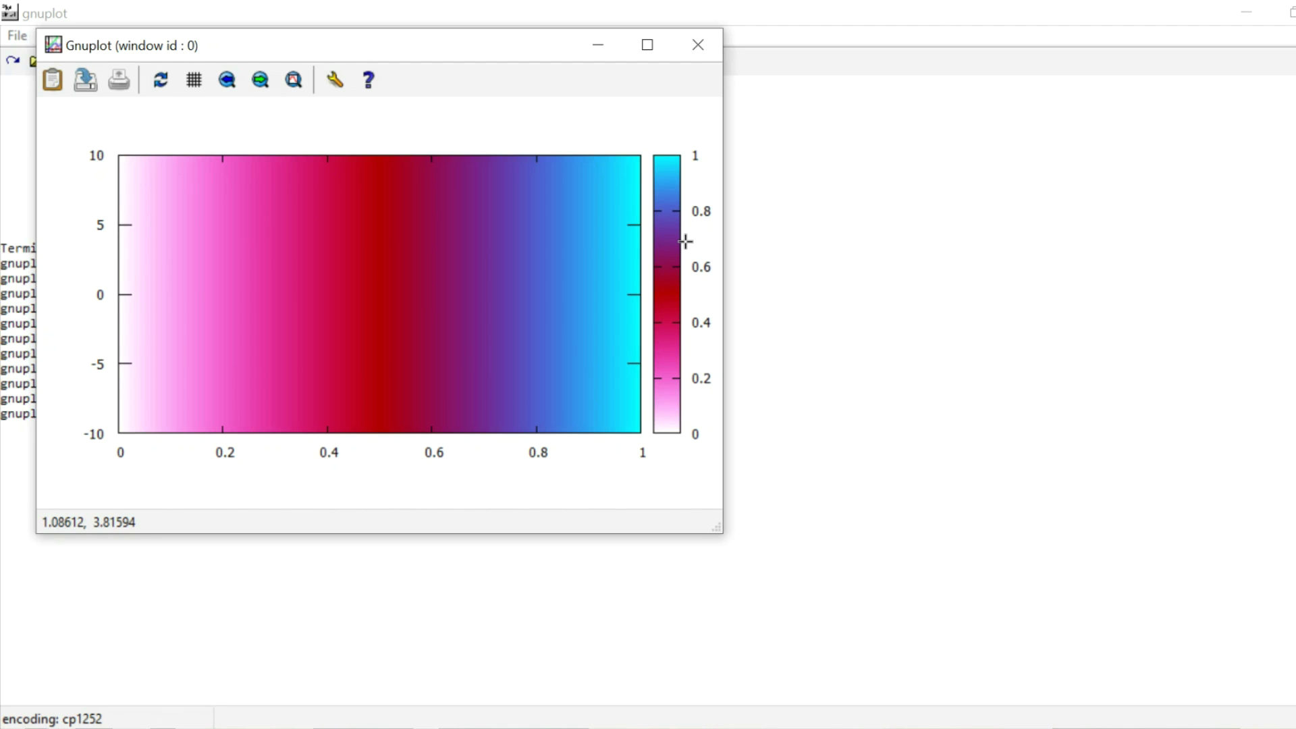
left_click(713, 46)
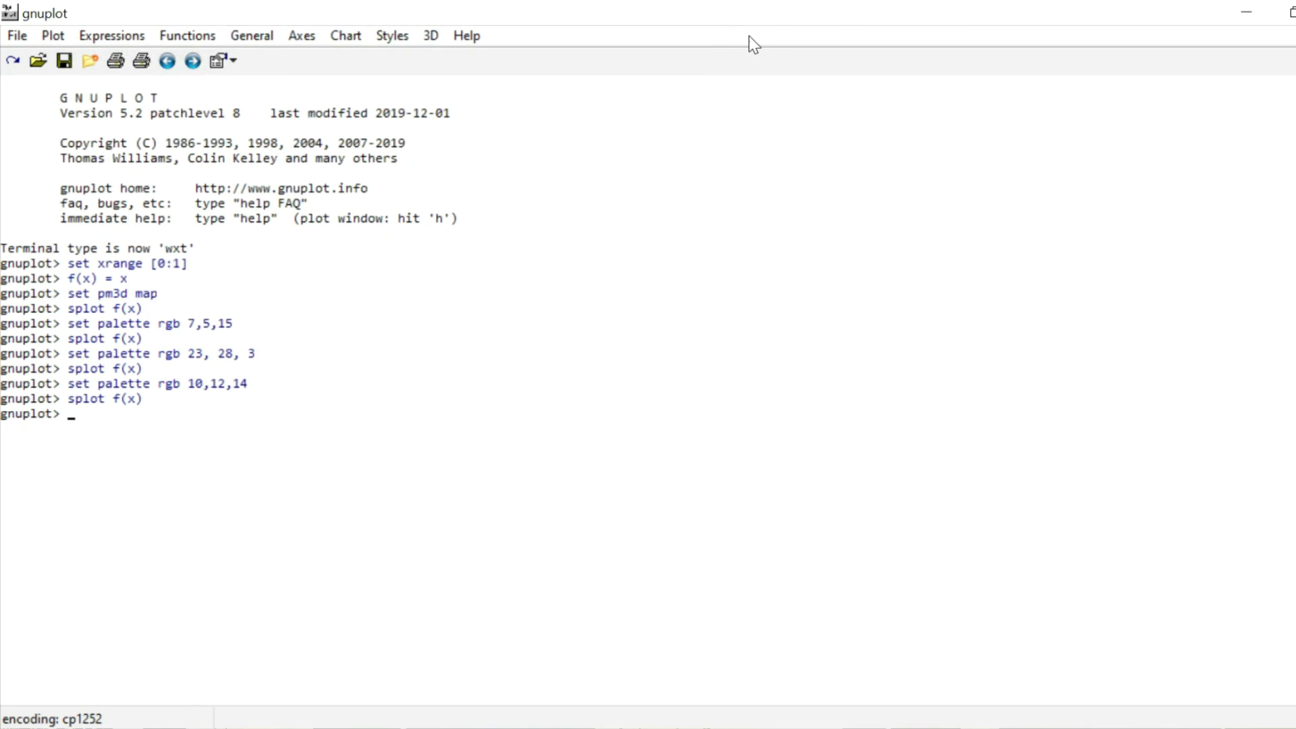
Begin a defined palette with entries 0 0 0 0 and 0.3 1 0 0.
type("set palette defined")
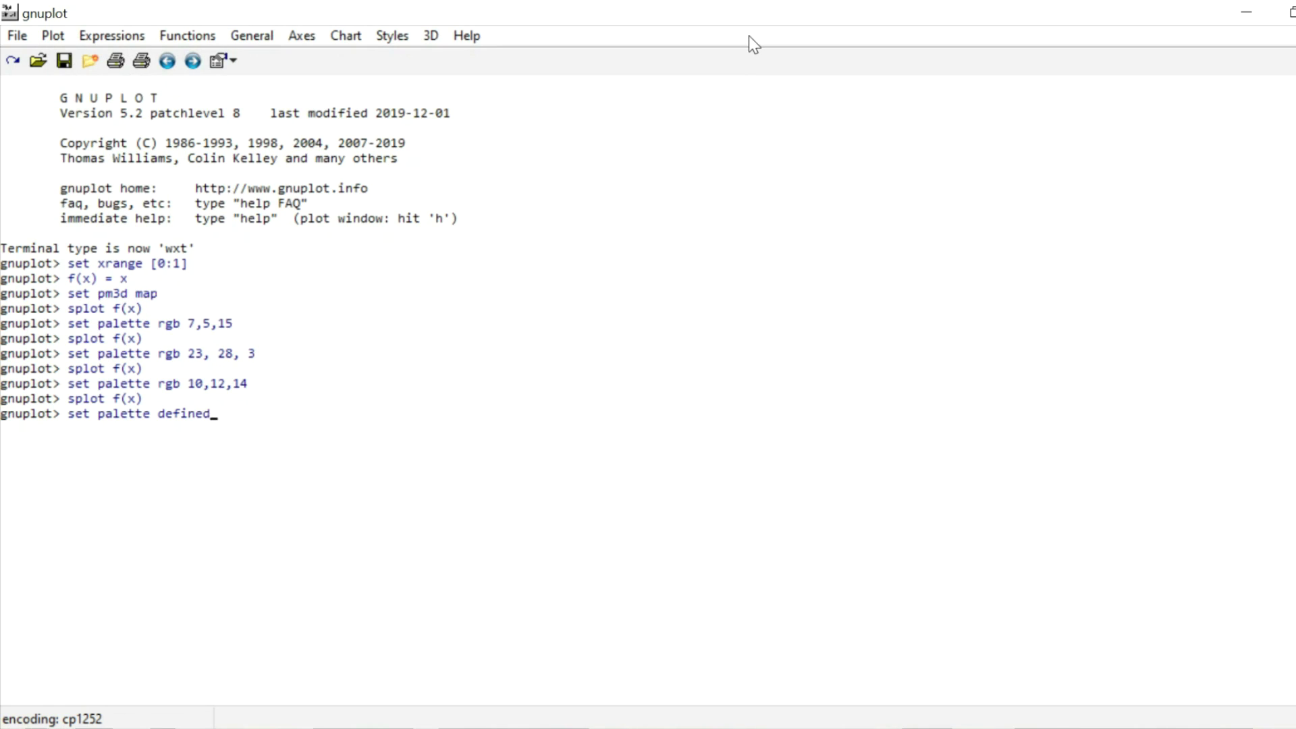
type(" (")
type("0")
type("0 0 0")
type(", 0.3")
type("1 0")
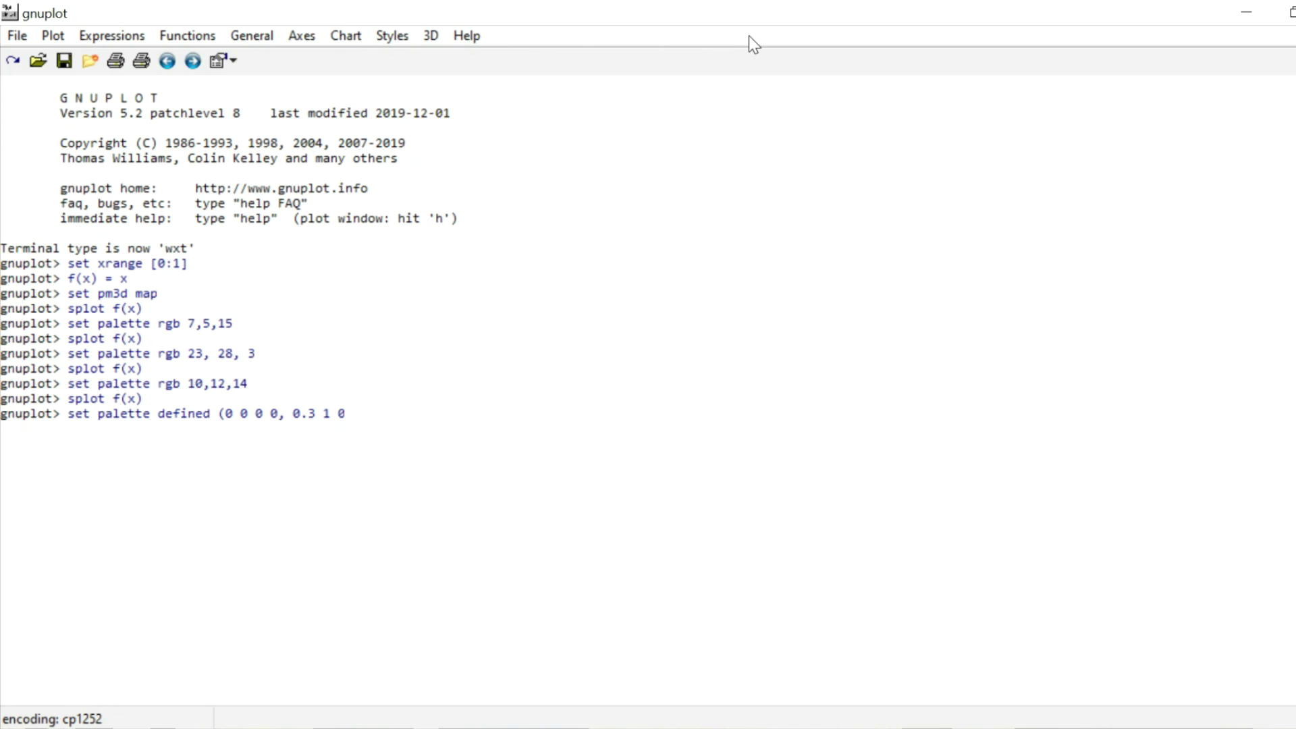